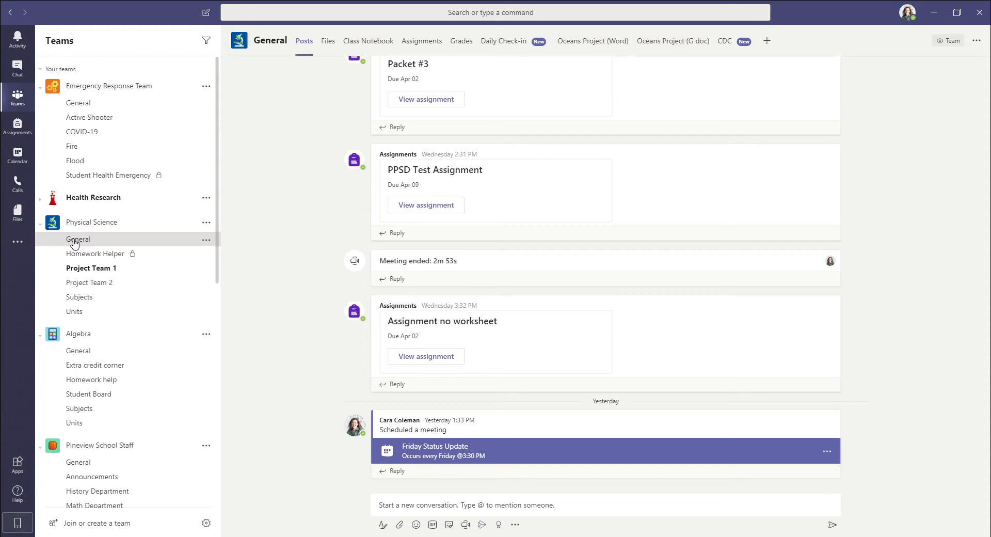
Create a new assignment in the Physical Science team's General channel and title it "Rainforest".
click(422, 45)
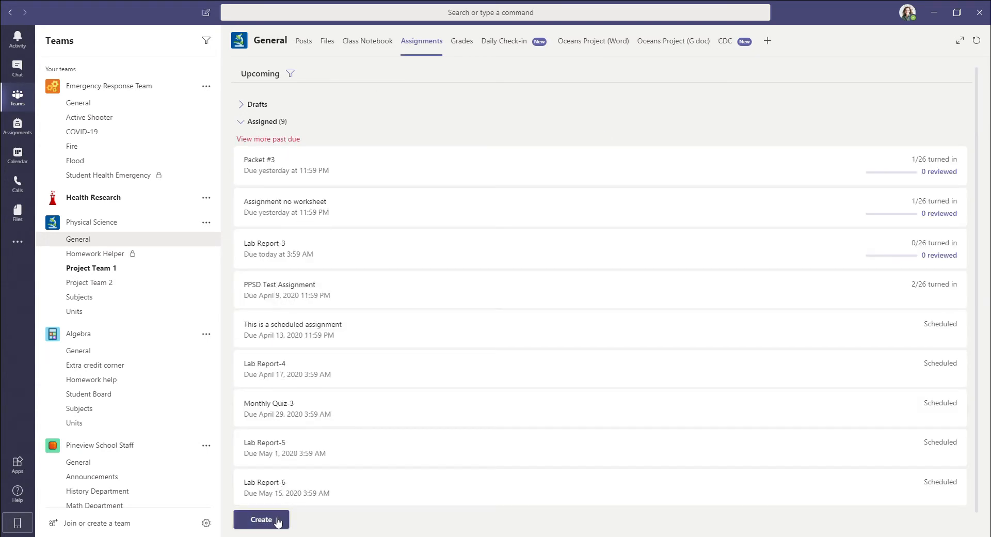
click(278, 521)
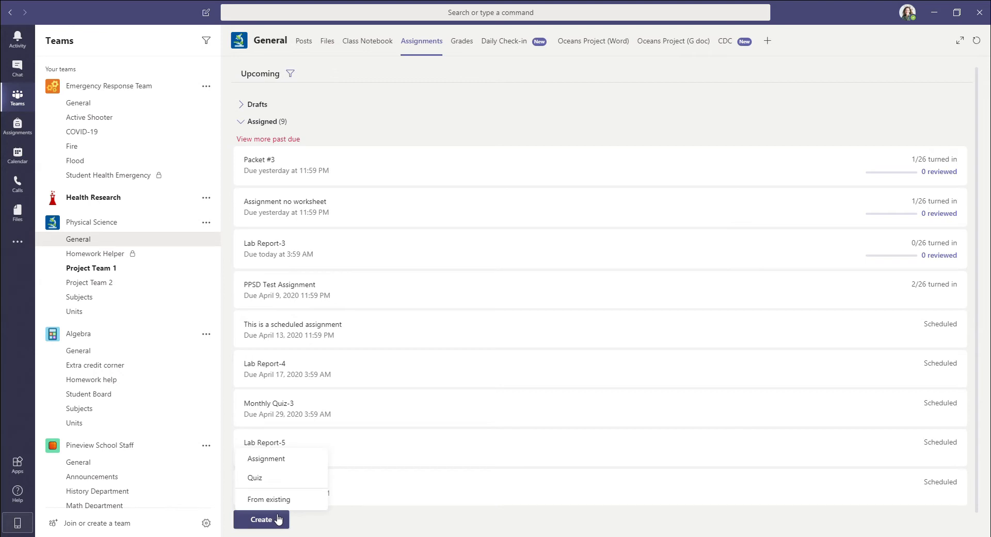
click(286, 464)
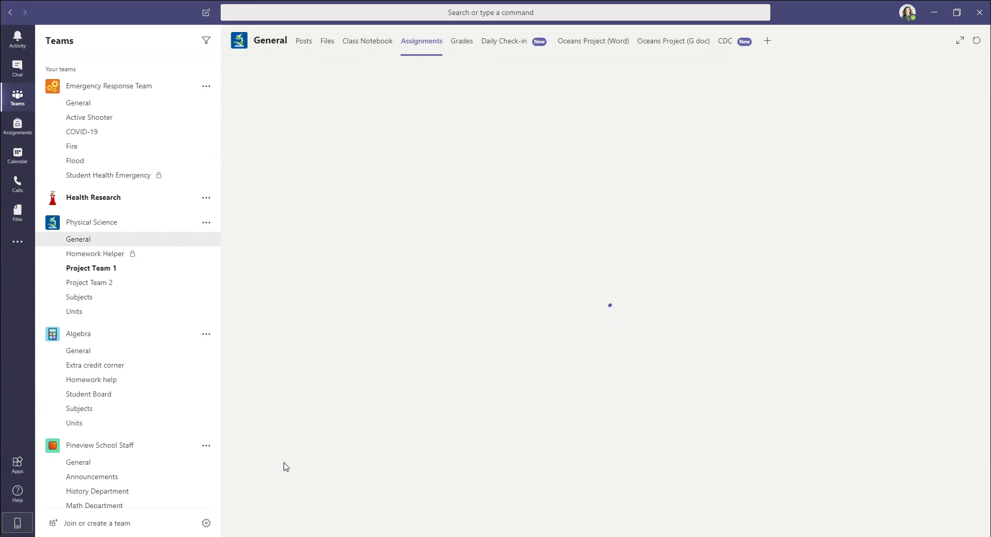
click(270, 137)
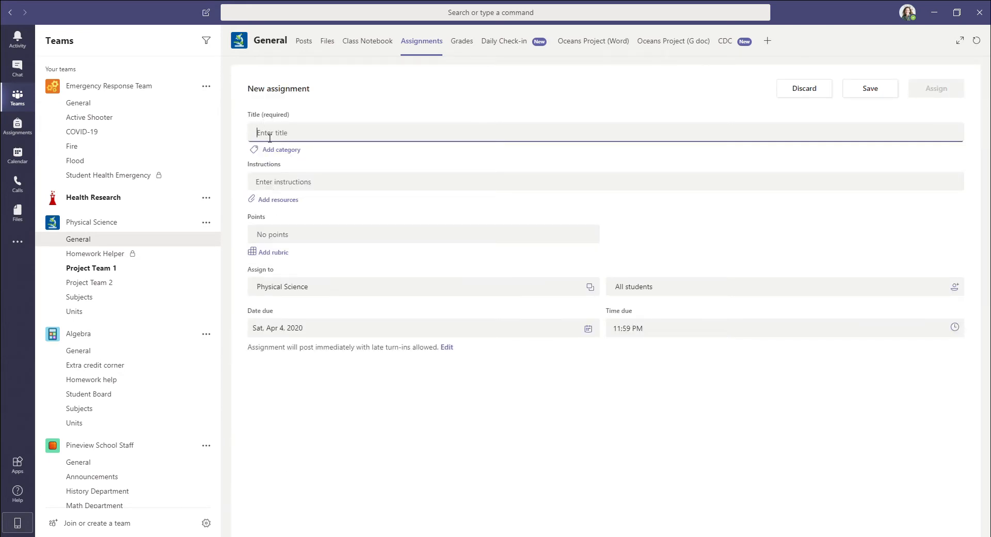
text(Rainforest)
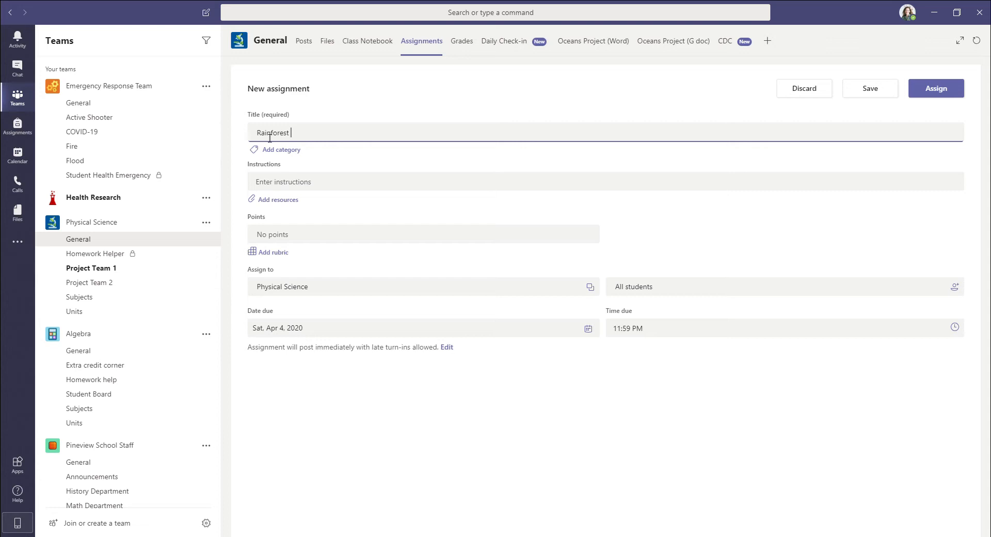
Enter the assignment instructions "Please review the attached document and answer the questions at the end.".
click(287, 185)
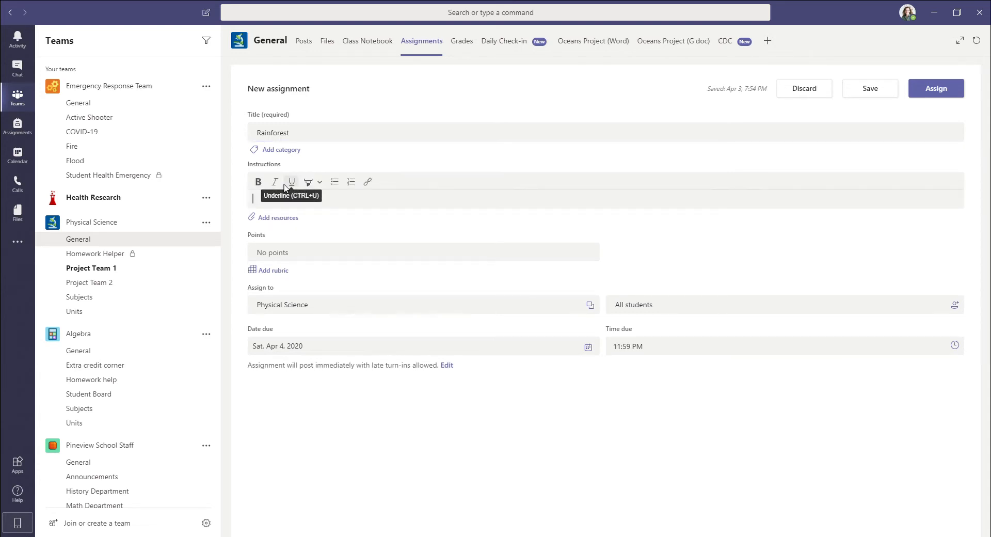
text(Pe)
key(BackSpace)
text(le…)
text(ched do)
text(cument anf)
key(BackSpace)
text(d answer the ques)
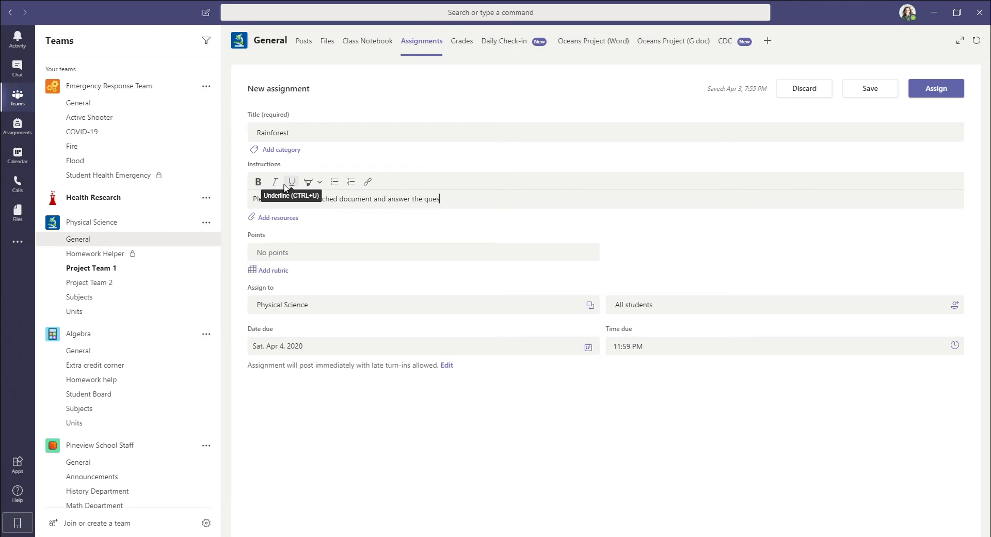
text(tions at the end.)
click(346, 233)
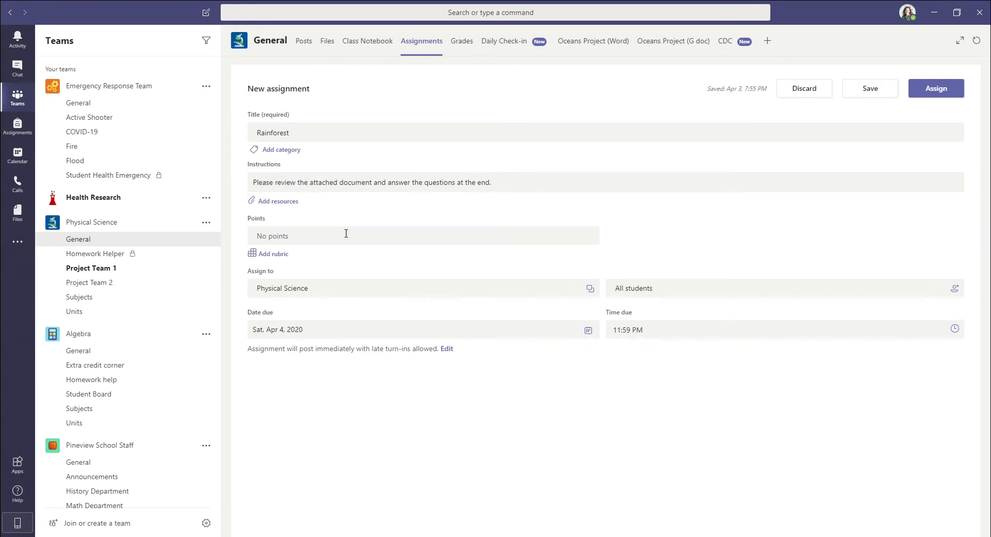
Attach Amazon Rainforest.docx from this device as a resource of the assignment.
click(287, 203)
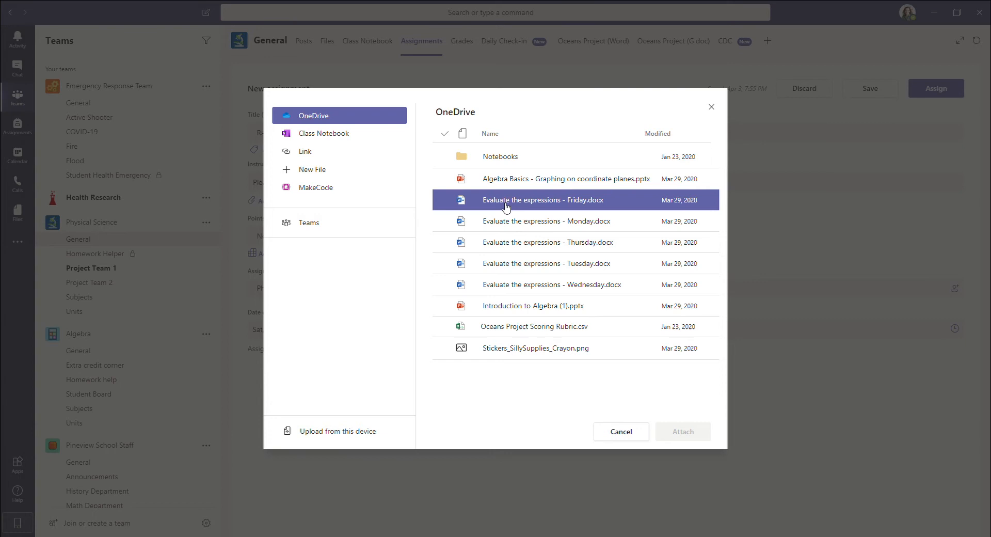
click(353, 434)
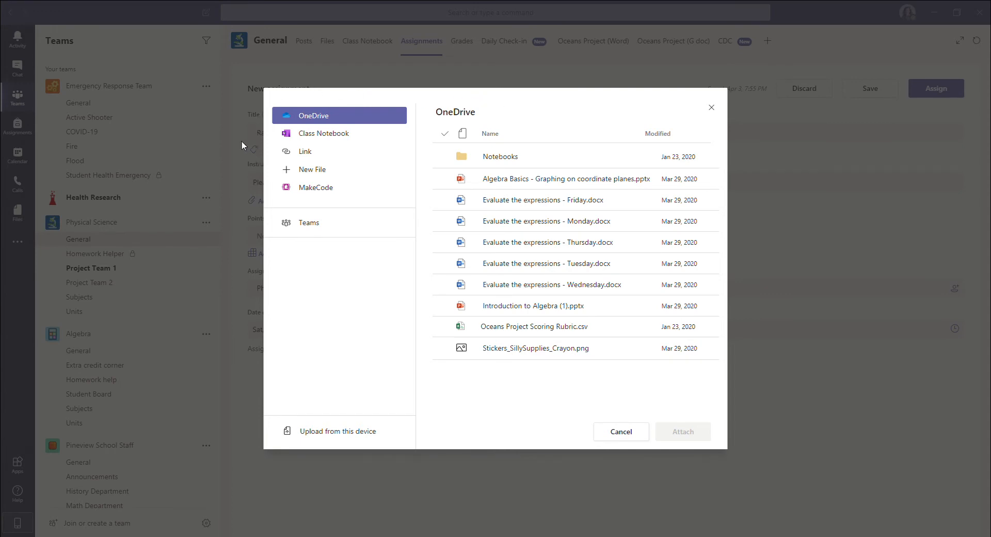
double_click(170, 132)
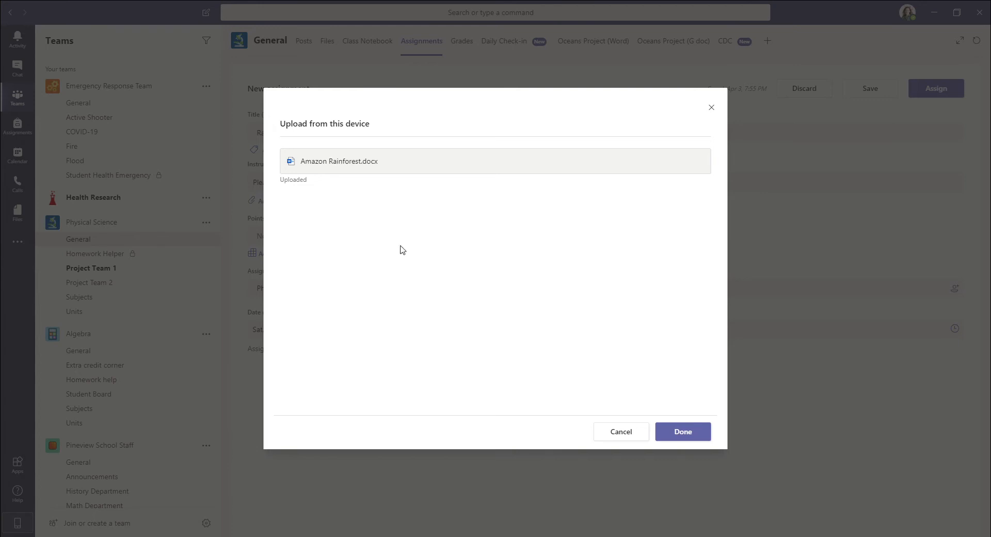
click(670, 438)
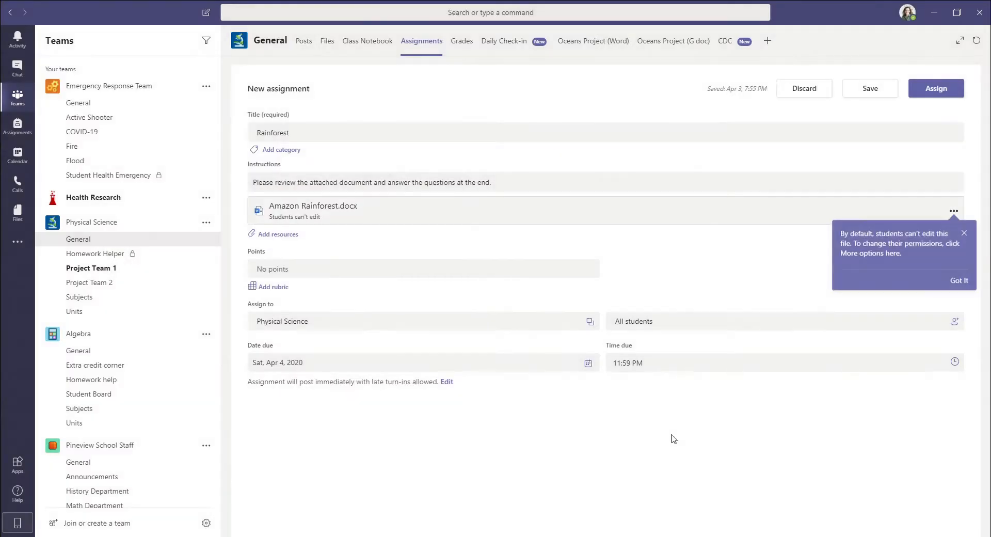
Dismiss the tip about student editing permissions and set the assignment's points to 25.
click(310, 272)
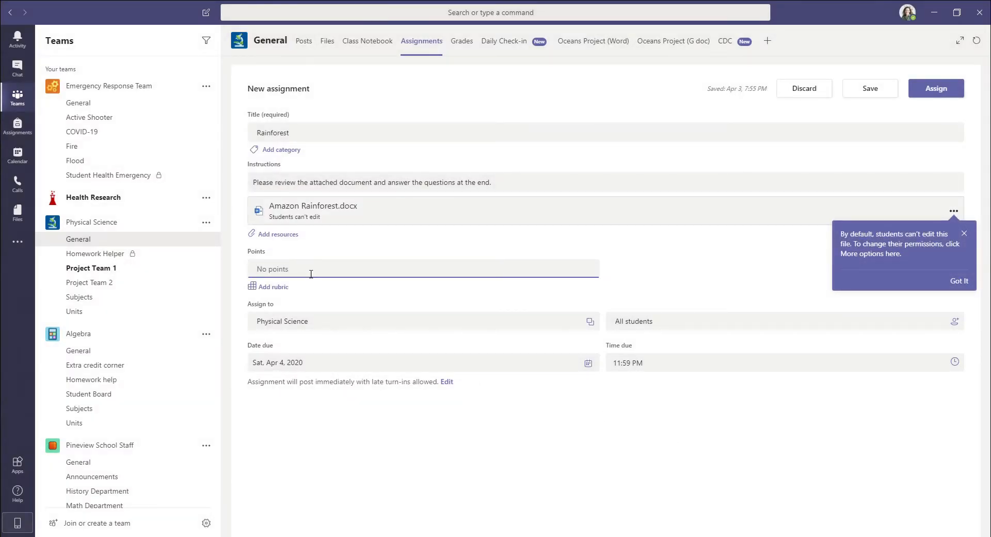
click(964, 233)
click(320, 275)
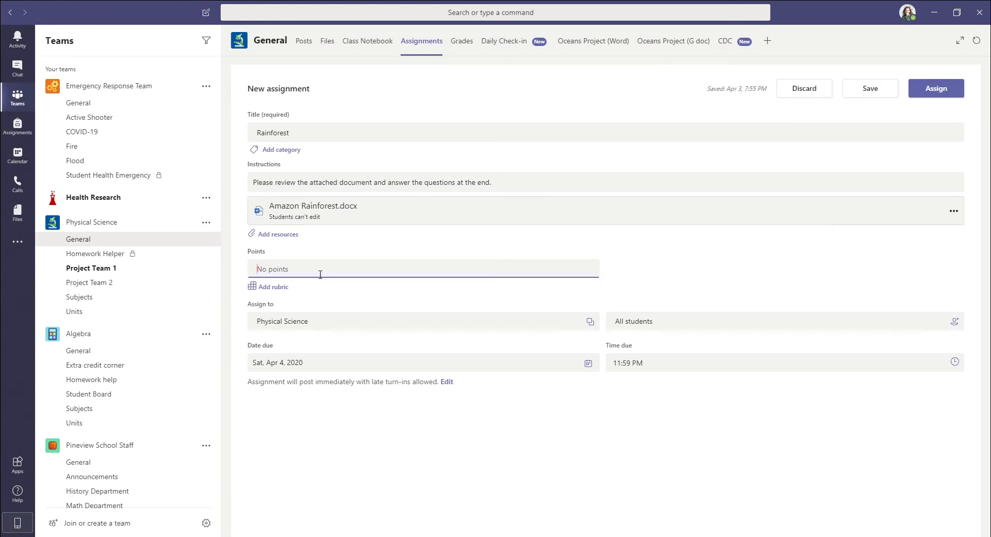
text(25)
Assign the work to the Algebra class as well and set the due date to Wed, Apr 8, 2020.
click(591, 321)
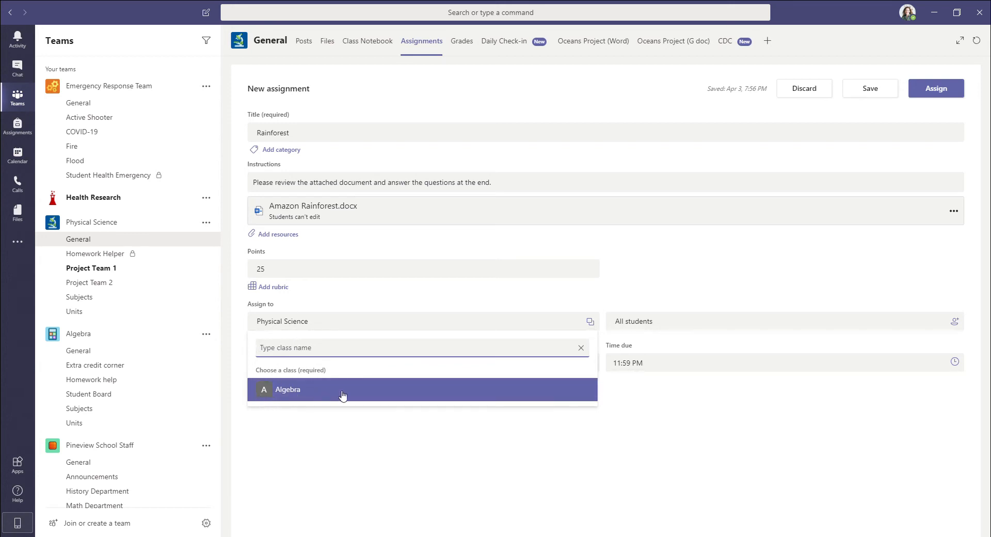
click(283, 412)
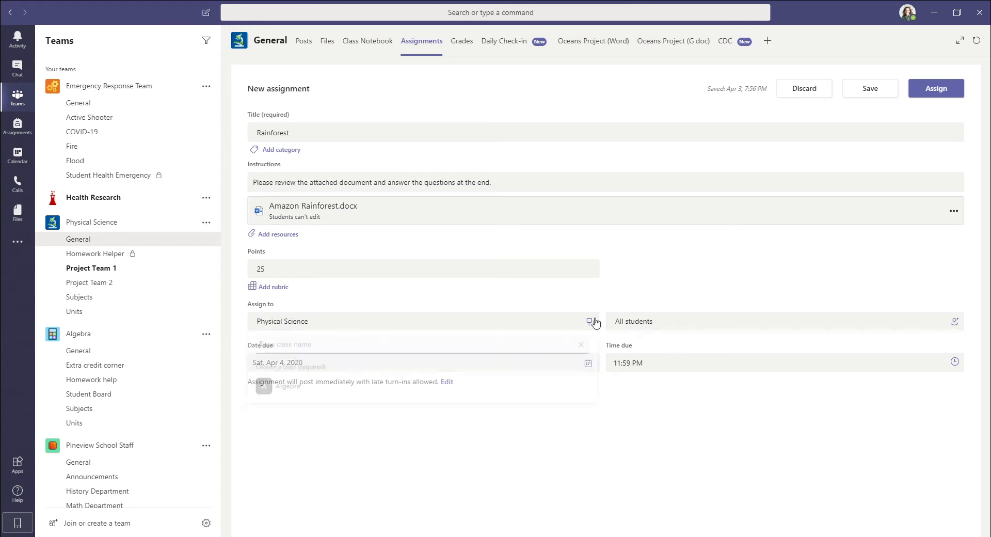
click(356, 322)
click(313, 389)
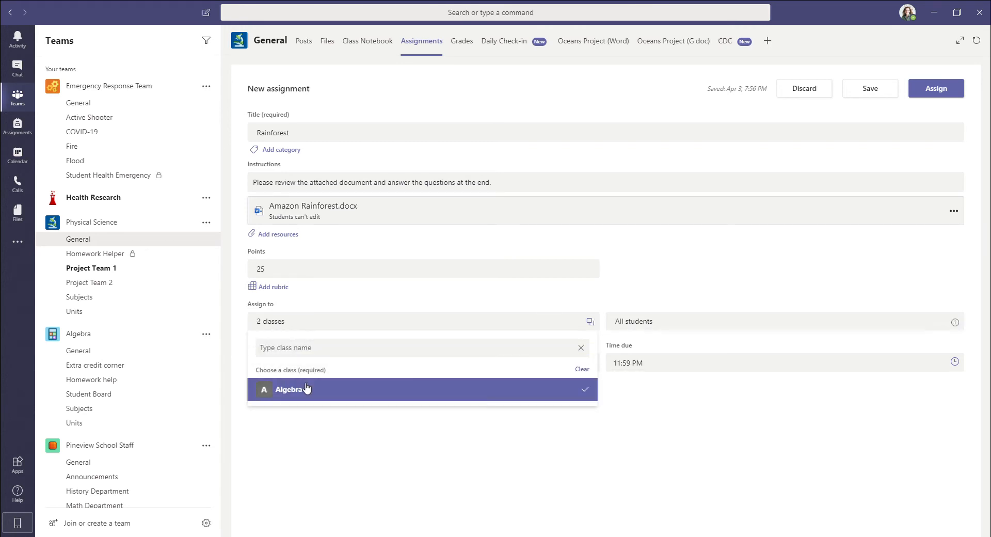
click(318, 435)
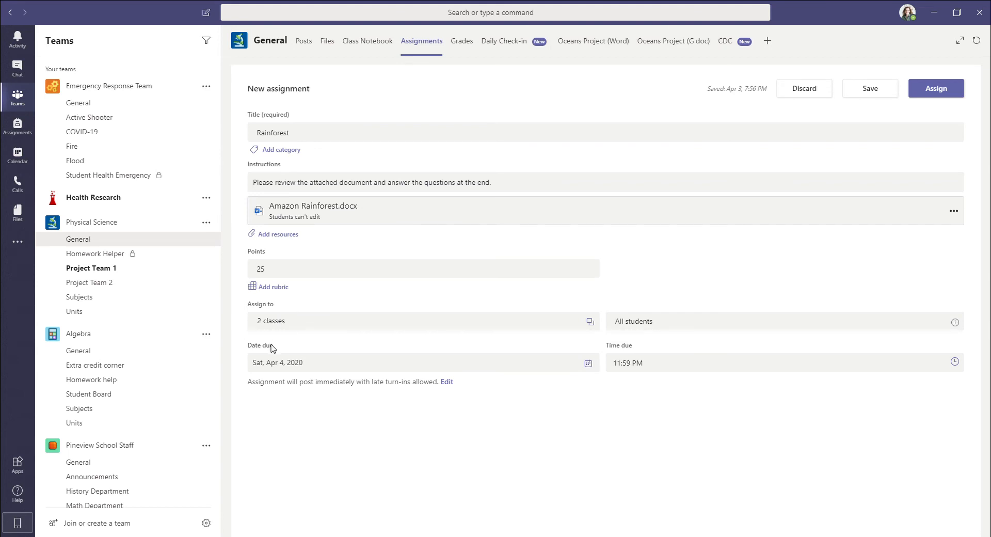
click(272, 364)
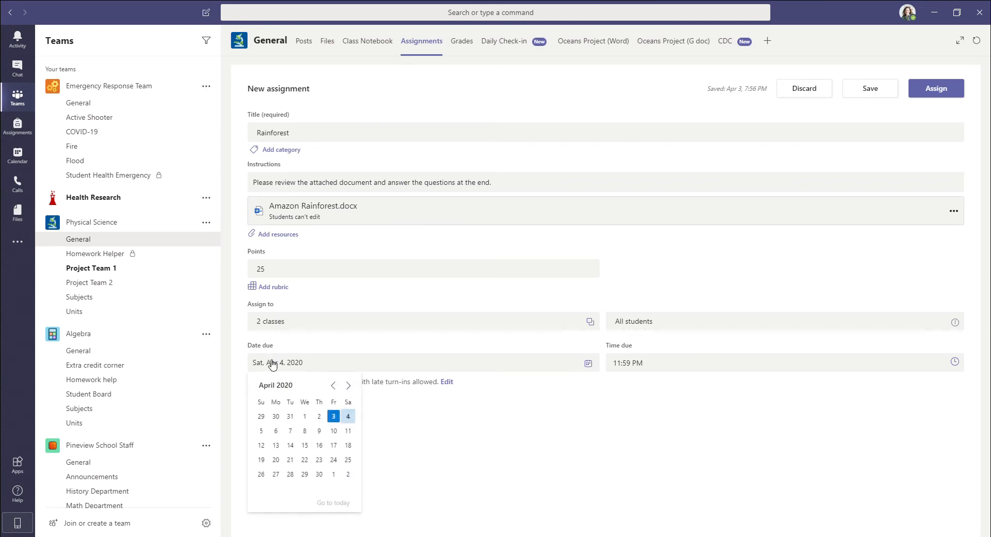
click(305, 431)
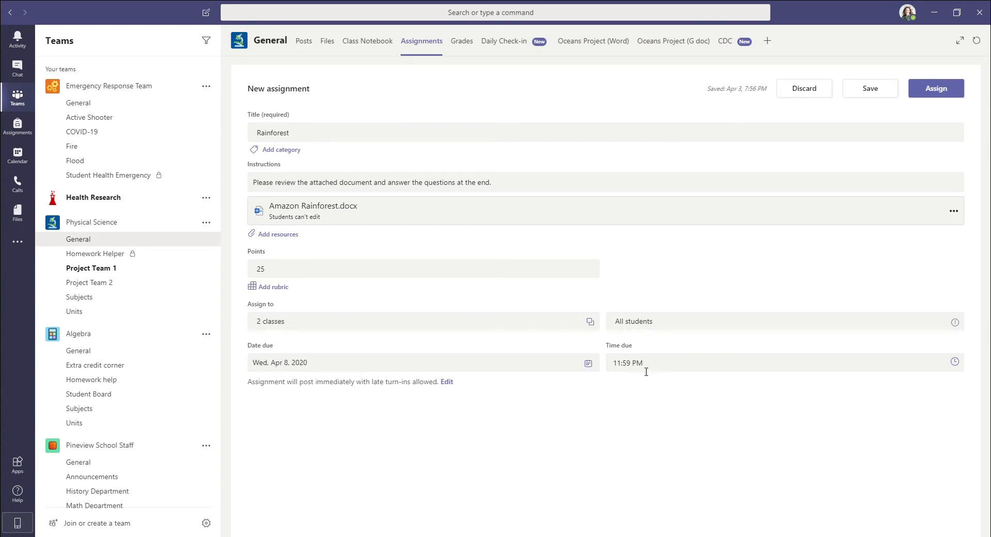
Schedule the assignment in its timeline to post on Mon, Apr 6, 2020 at 3:00 PM.
click(448, 384)
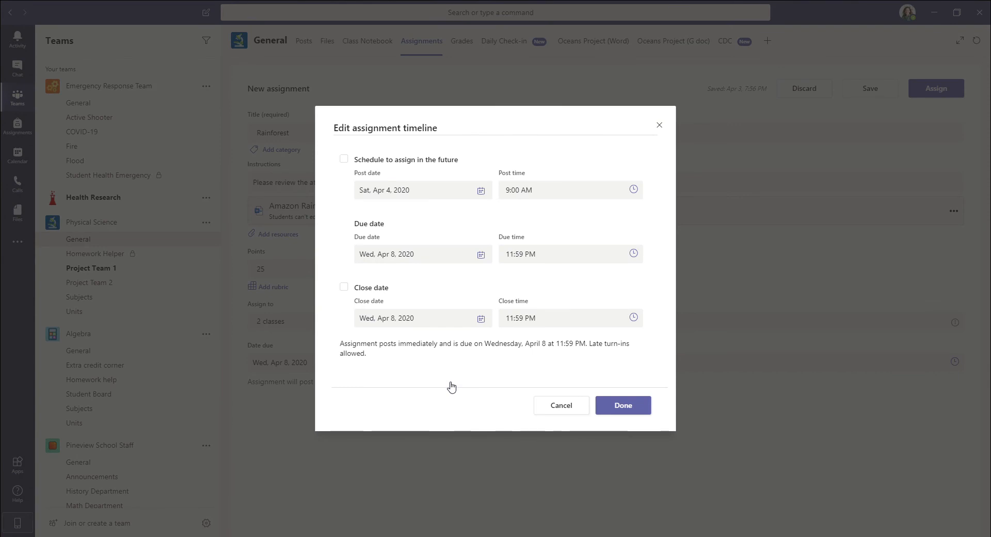
click(345, 159)
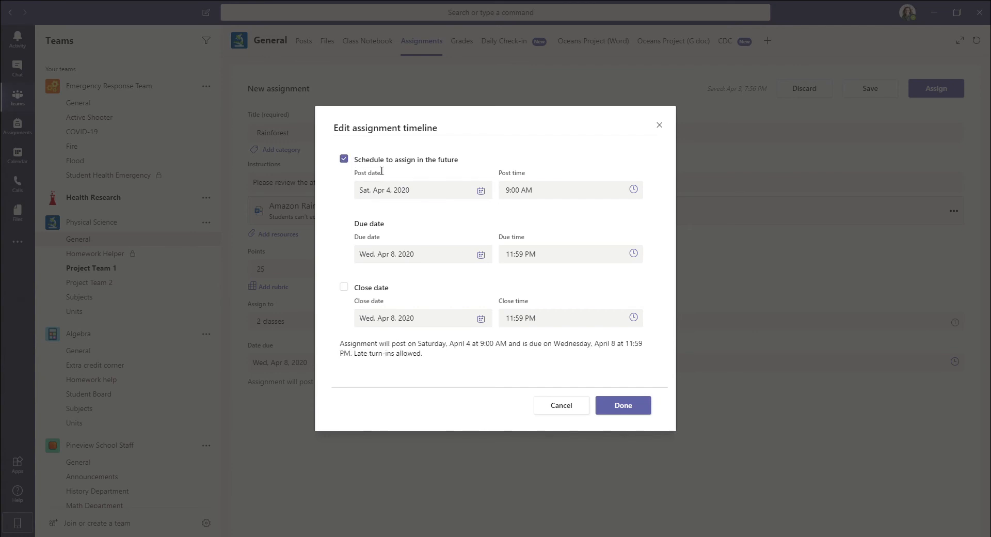
click(481, 191)
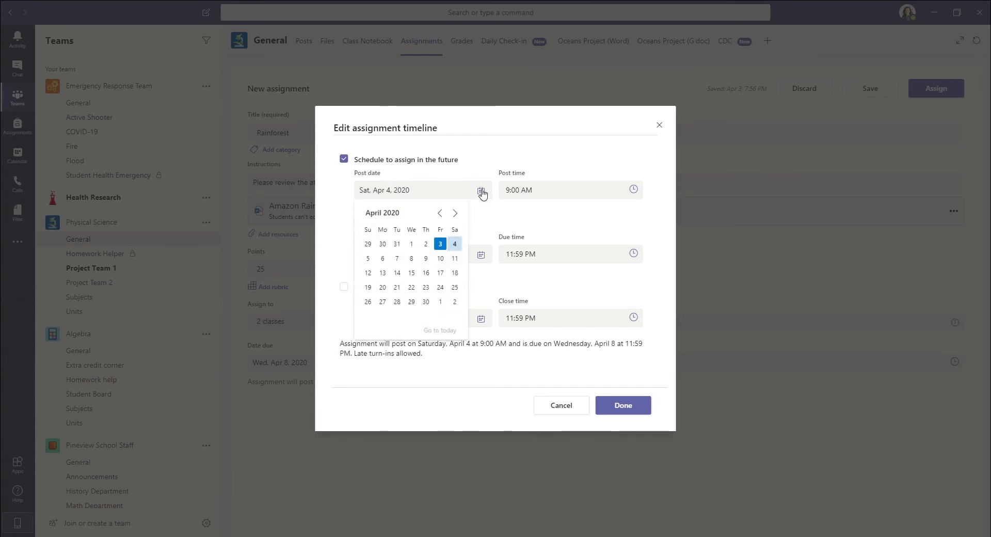
click(387, 262)
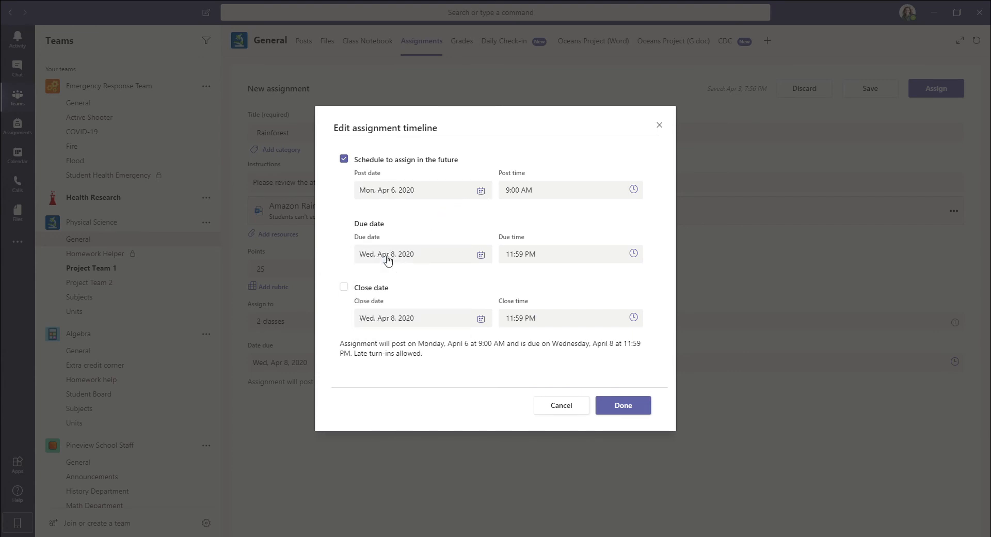
click(540, 196)
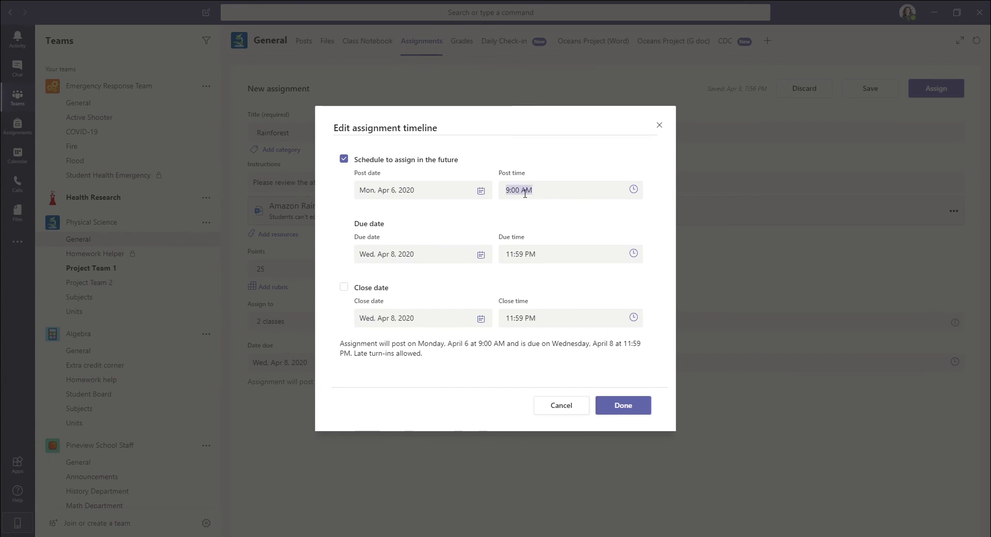
click(633, 190)
scroll(391, 279, down, 5)
click(385, 384)
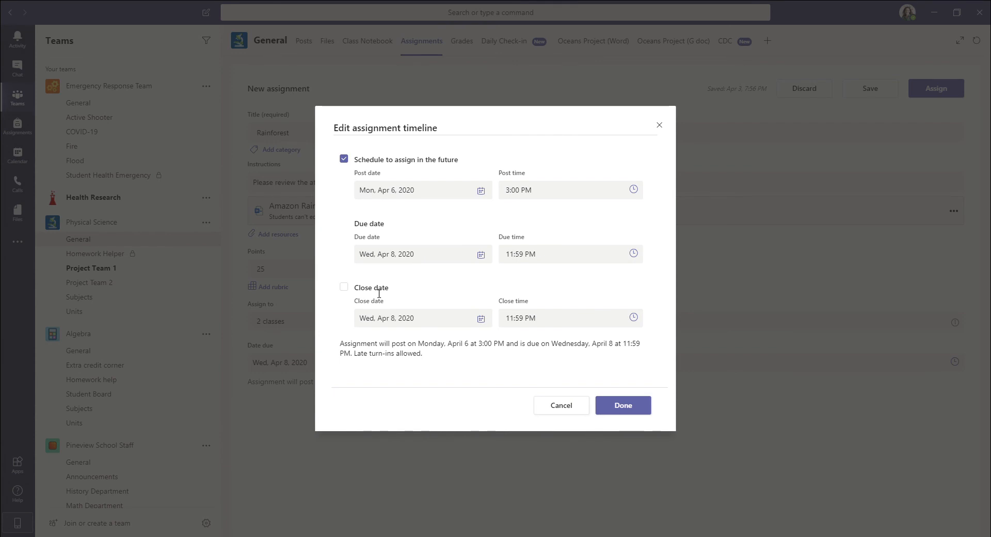
Enable a close date of Fri, Apr 10, 2020 for late turn-ins and apply the assignment timeline.
click(346, 287)
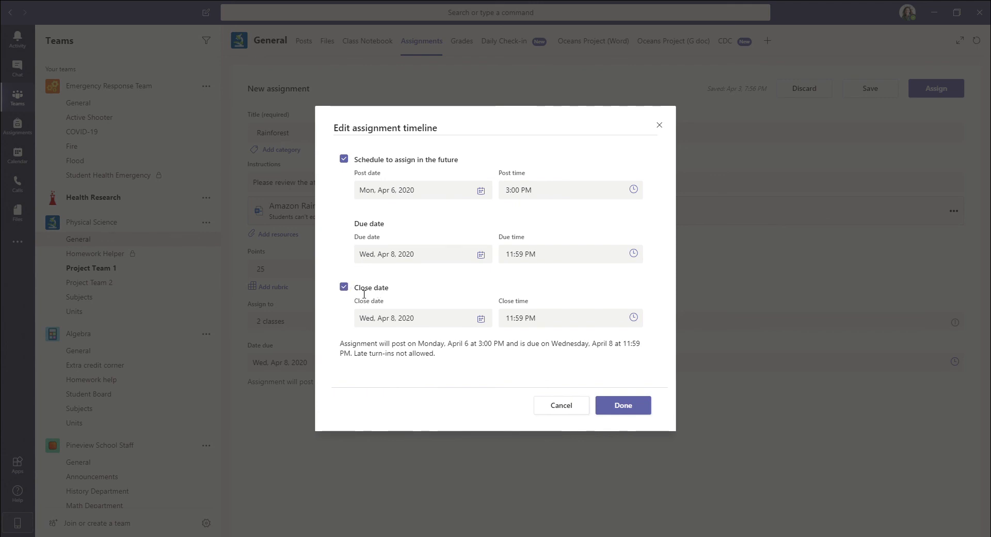
click(406, 319)
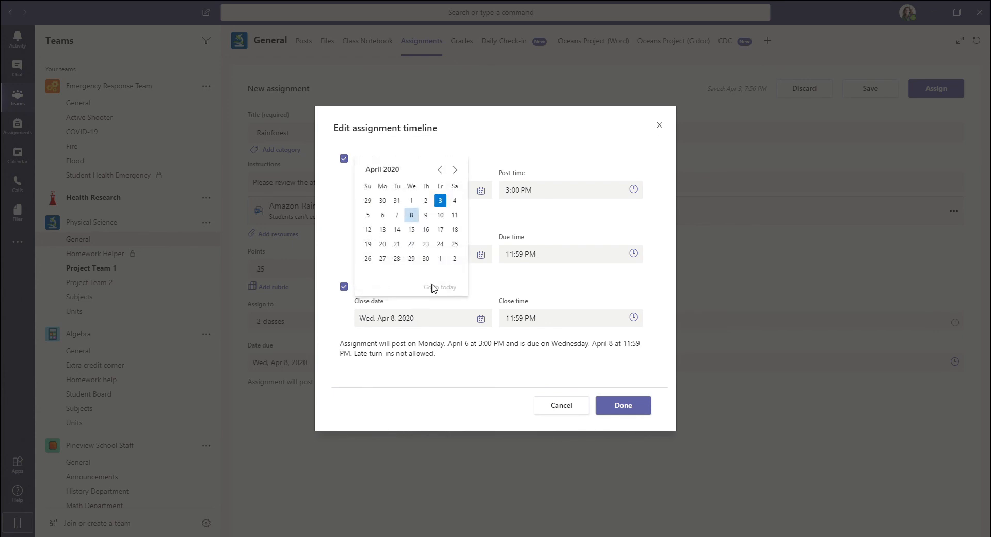
click(441, 216)
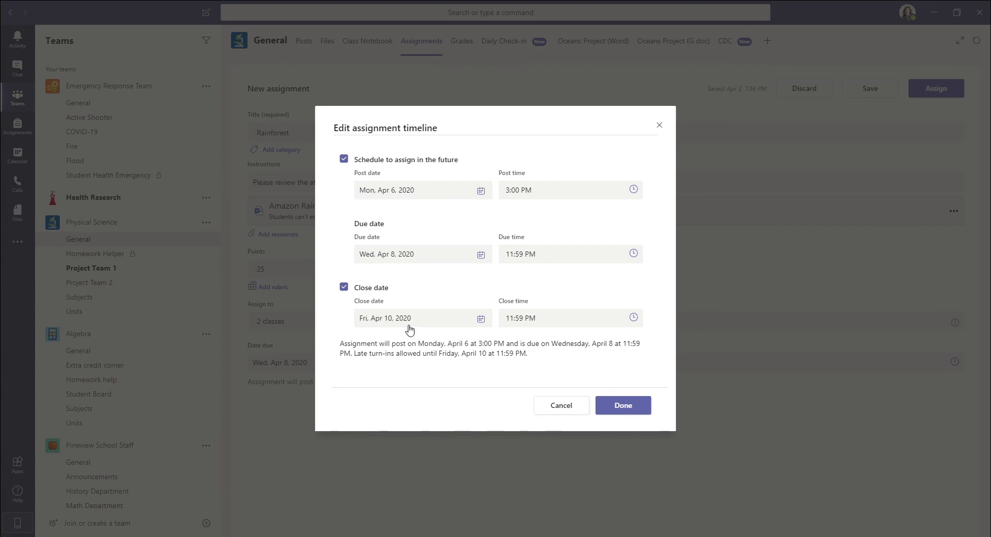
click(615, 417)
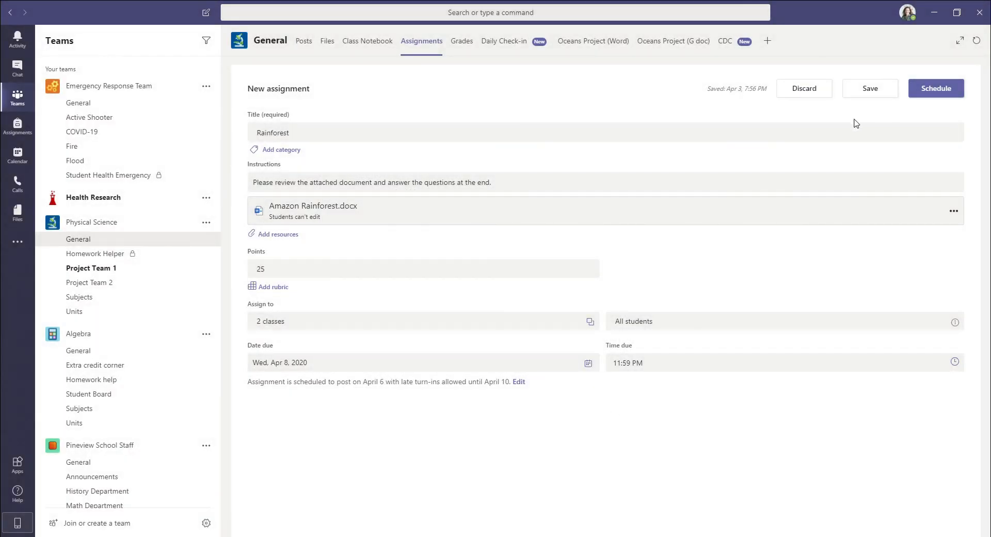
Schedule the finished Rainforest assignment and look through the list of assigned work.
click(930, 101)
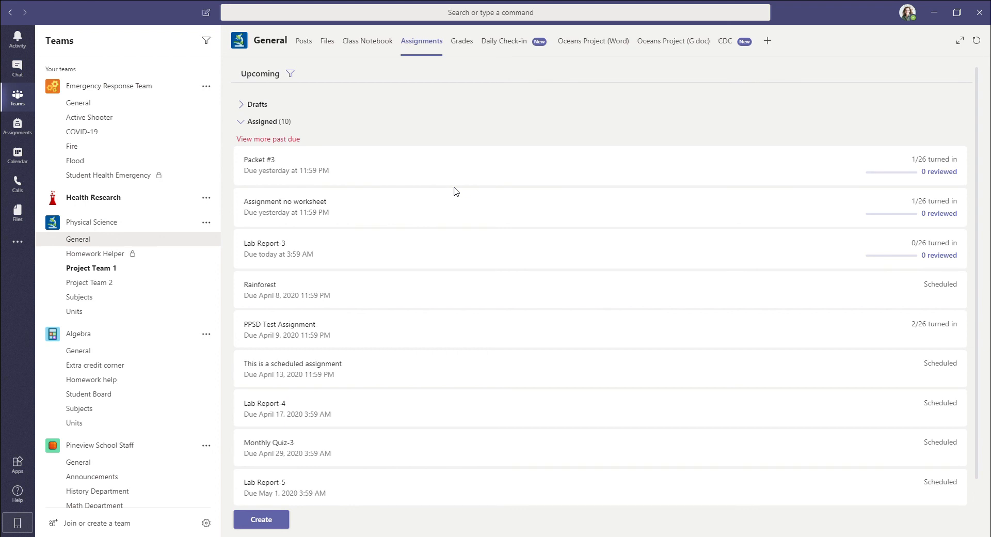
scroll(310, 310, down, 2)
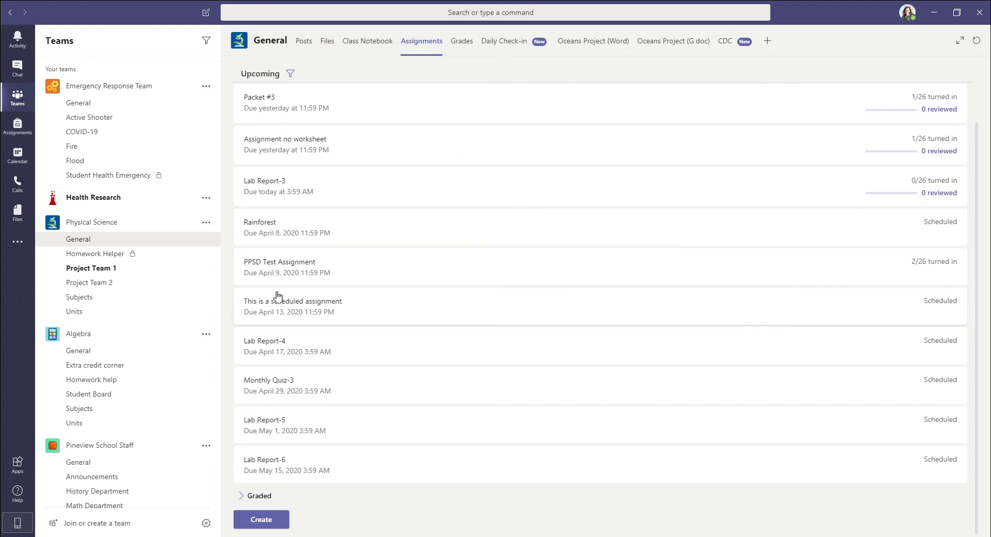